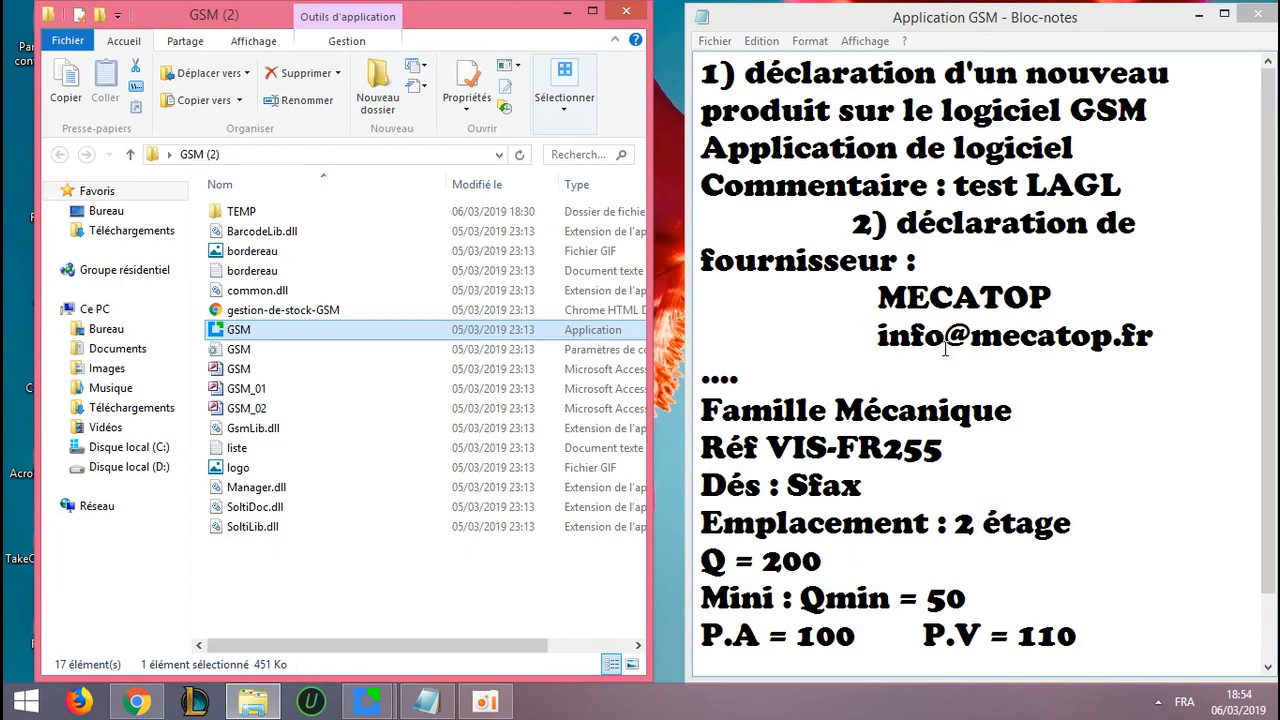
Step: Launch the GSM application and start a new product record with the comment "test LAGL"
{"action": "left_click", "coordinate": [446, 333]}
{"action": "double_click", "coordinate": [446, 334]}
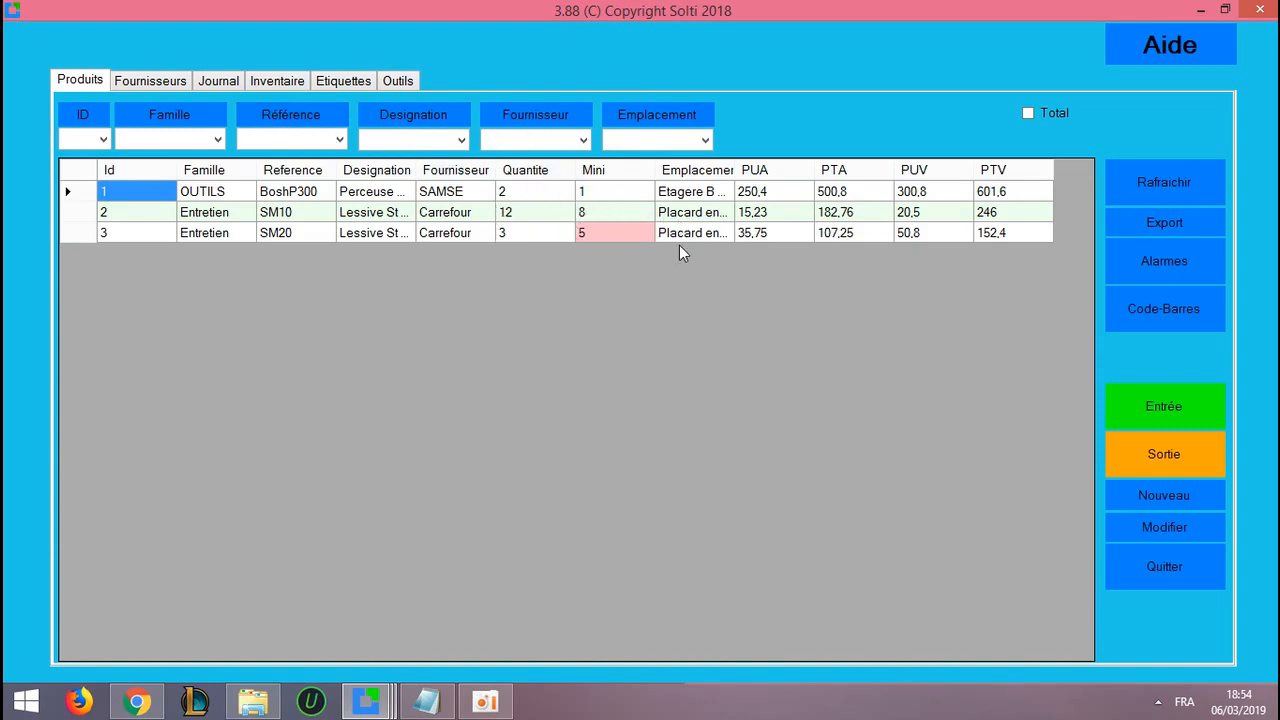
{"action": "left_click", "coordinate": [1133, 495]}
{"action": "left_click_drag", "start_coordinate": [623, 39], "coordinate": [774, 85]}
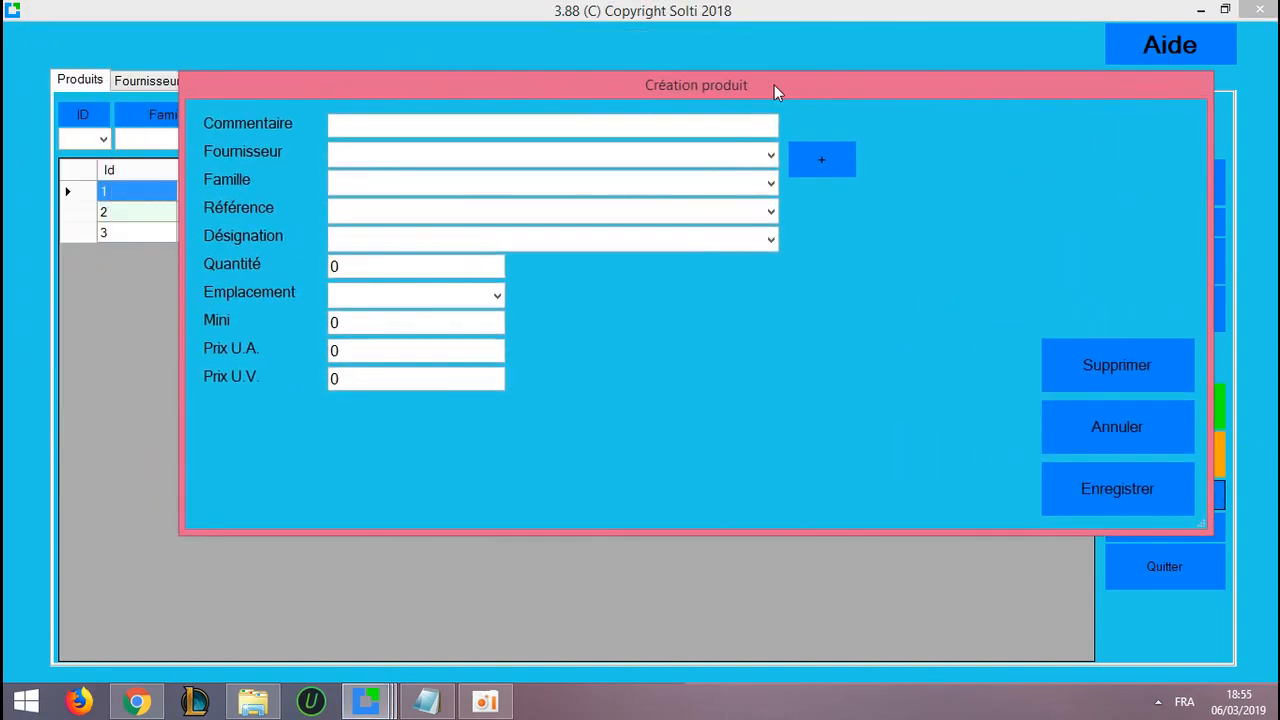
{"action": "left_click", "coordinate": [426, 128]}
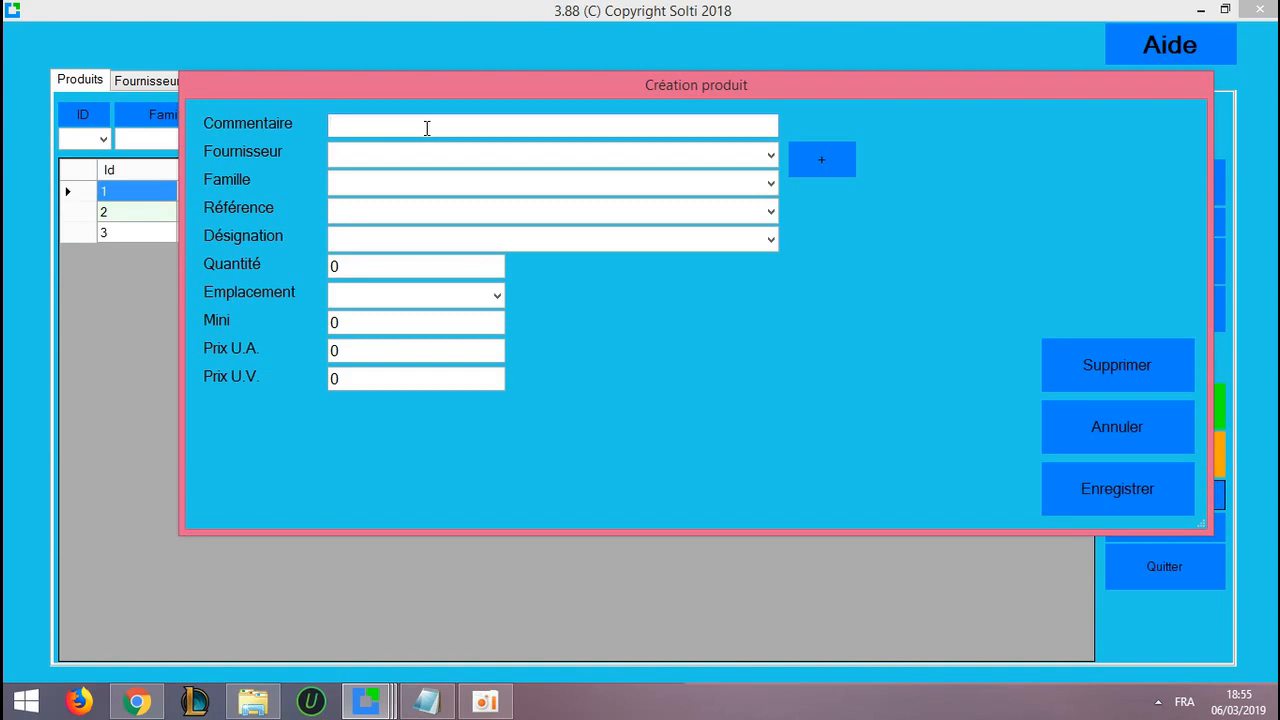
{"action": "type", "text": "test LAGL"}
Step: Create a new supplier contact for the product and copy the company name MECATOP from the notes into Société
{"action": "left_click", "coordinate": [354, 155]}
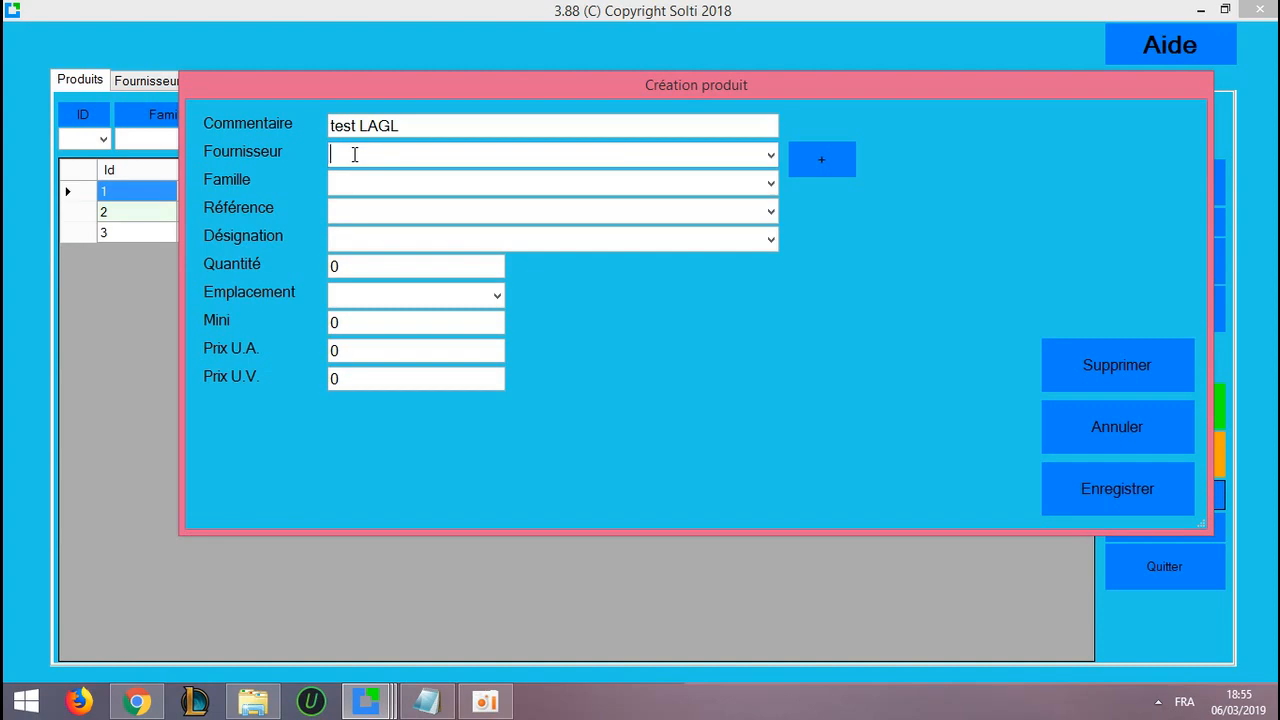
{"action": "left_click", "coordinate": [771, 156]}
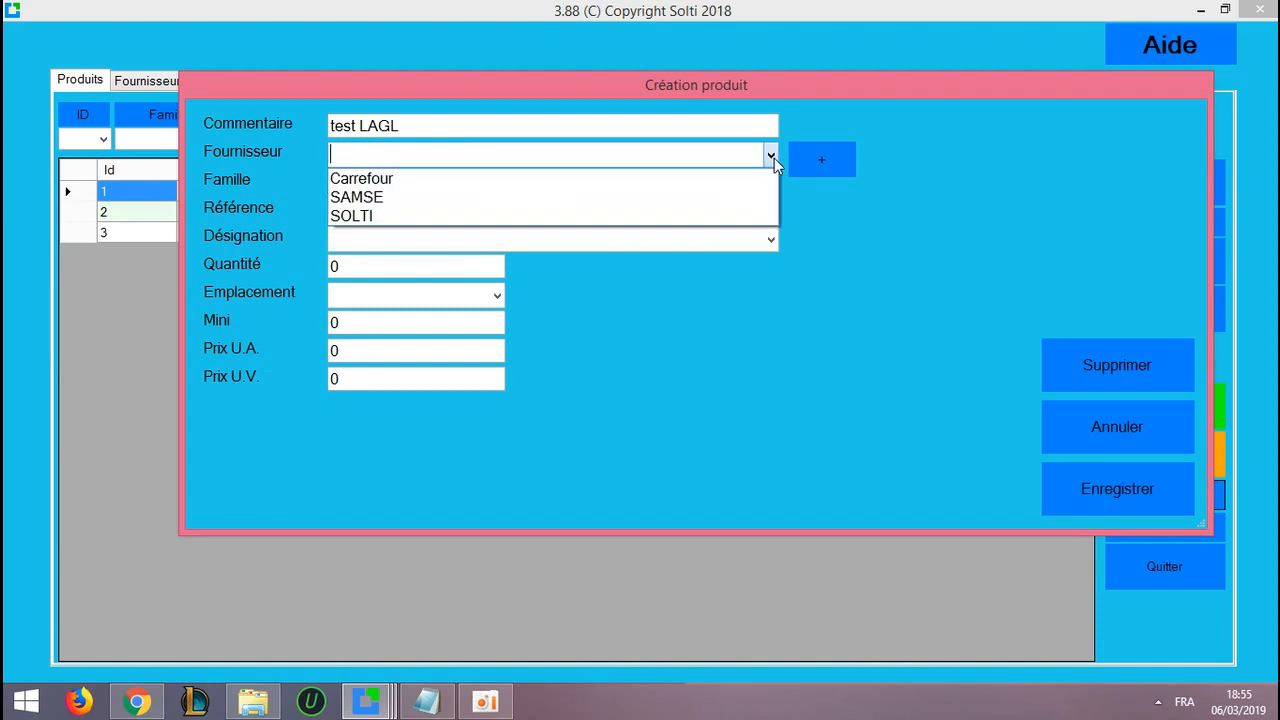
{"action": "left_click", "coordinate": [774, 158]}
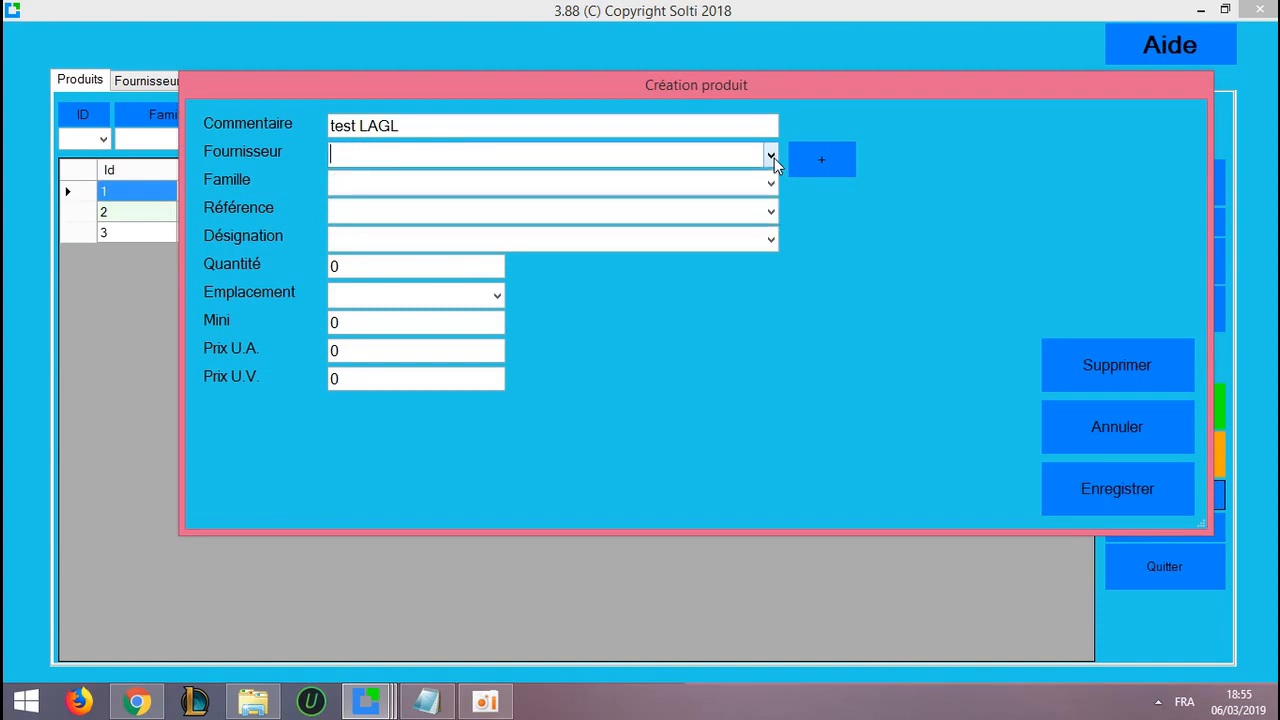
{"action": "left_click", "coordinate": [830, 162]}
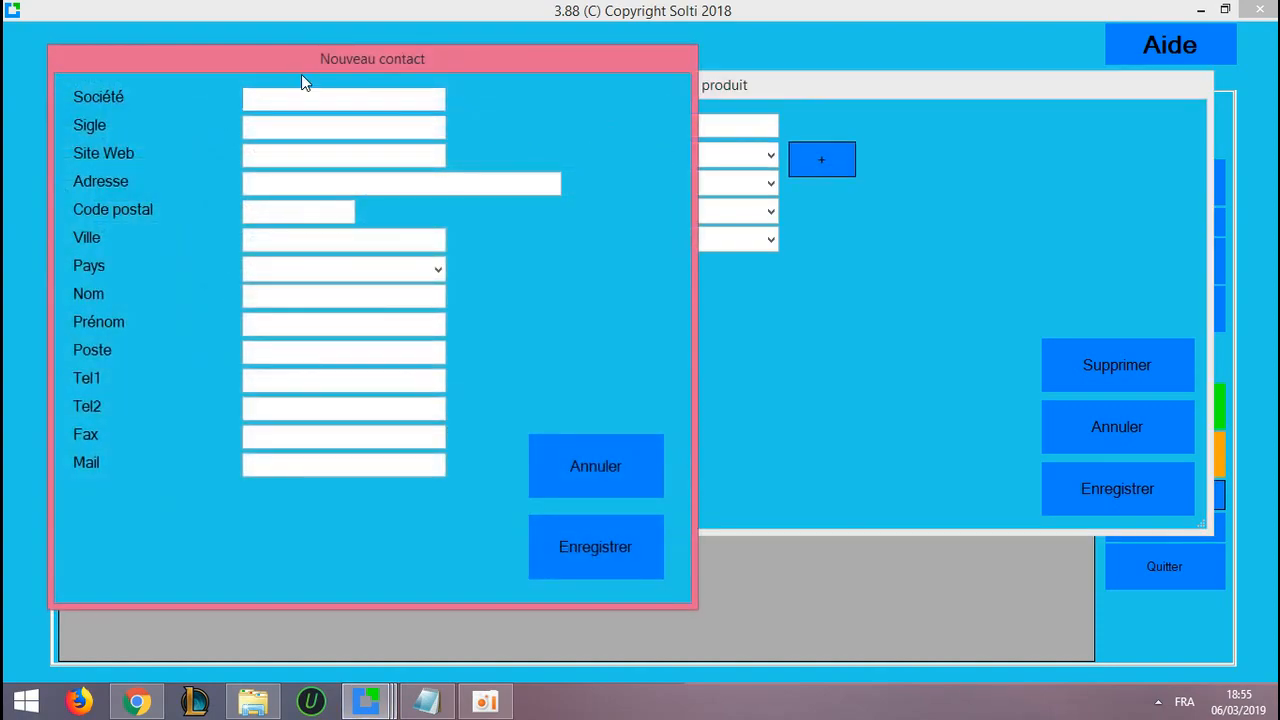
{"action": "left_click", "coordinate": [302, 95]}
{"action": "left_click", "coordinate": [426, 701]}
{"action": "left_click_drag", "start_coordinate": [1052, 297], "coordinate": [887, 296]}
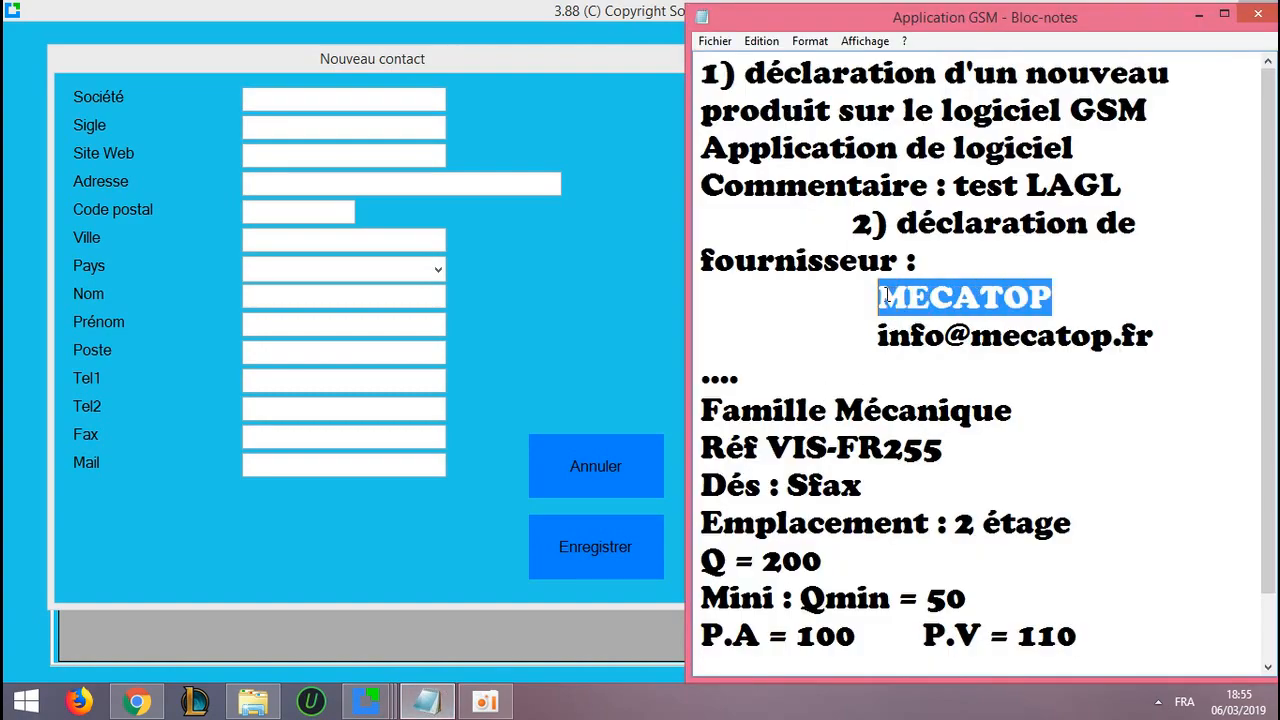
{"action": "right_click", "coordinate": [898, 292]}
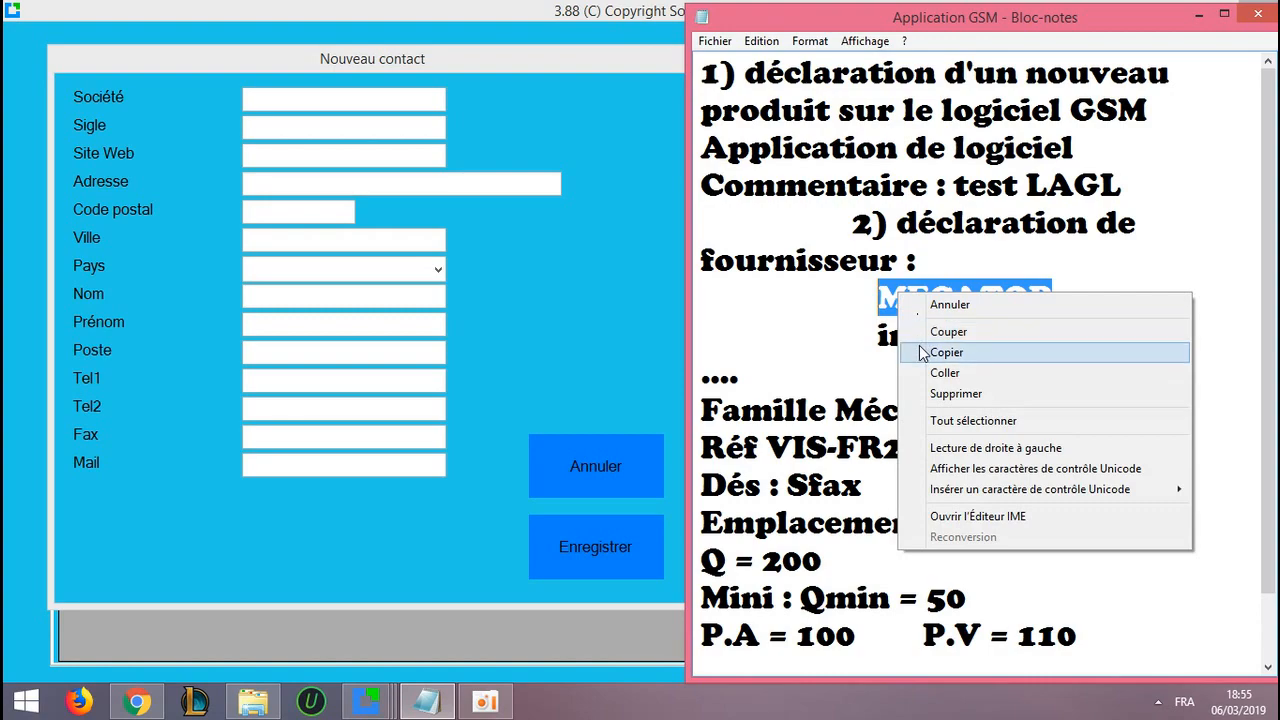
{"action": "left_click", "coordinate": [940, 352]}
{"action": "left_click", "coordinate": [275, 101]}
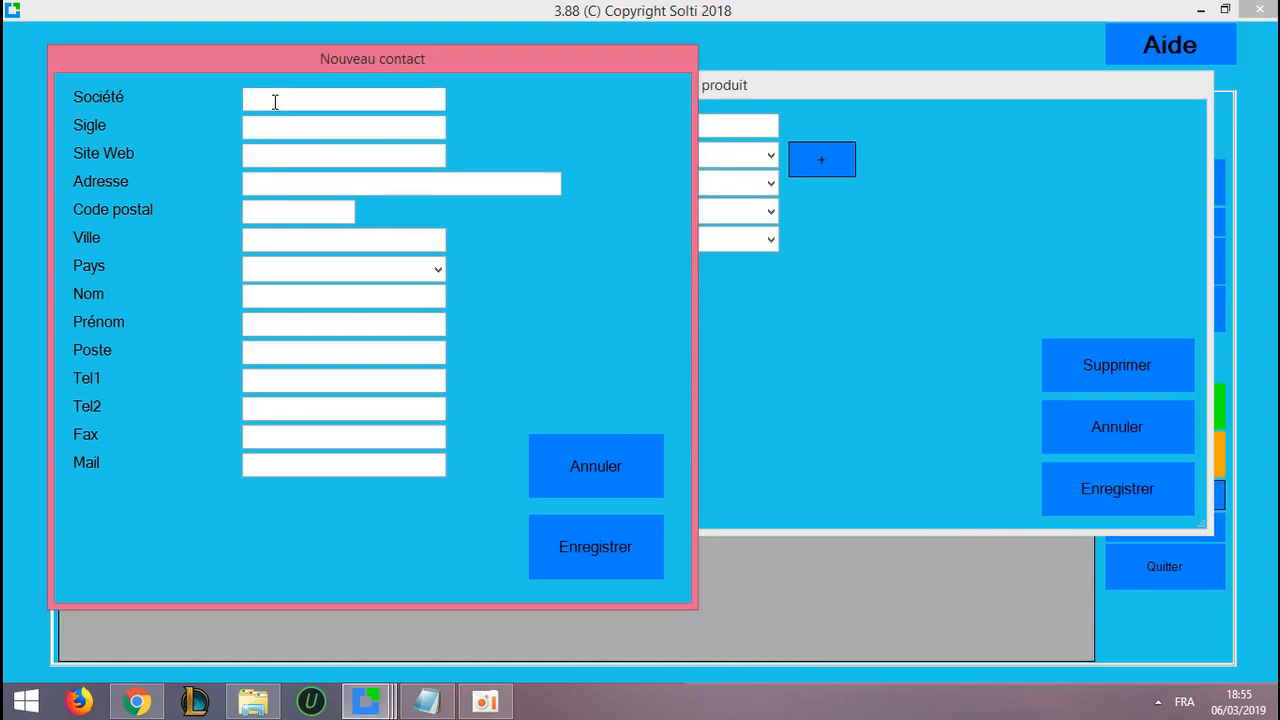
{"action": "key", "text": "ctrl+v"}
Step: Copy the supplier's e-mail address from the notes into the contact's Mail field and save the contact
{"action": "left_click", "coordinate": [427, 701]}
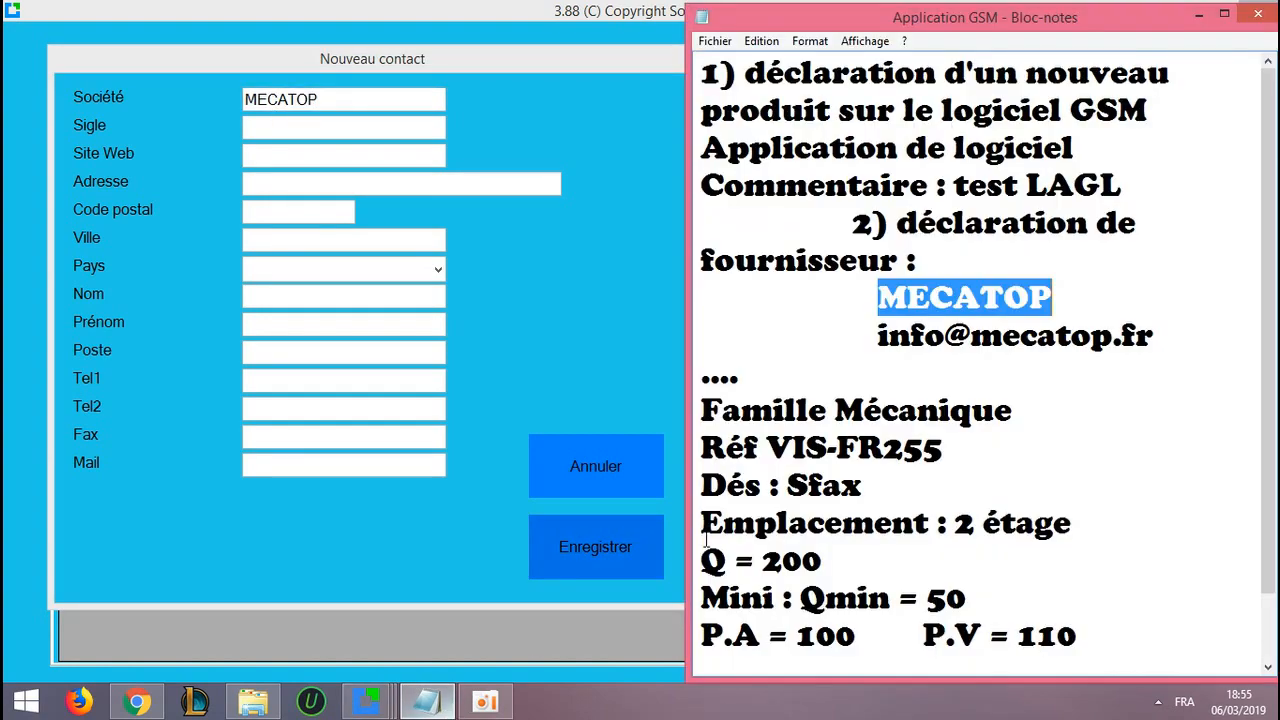
{"action": "left_click_drag", "start_coordinate": [1156, 338], "coordinate": [881, 338]}
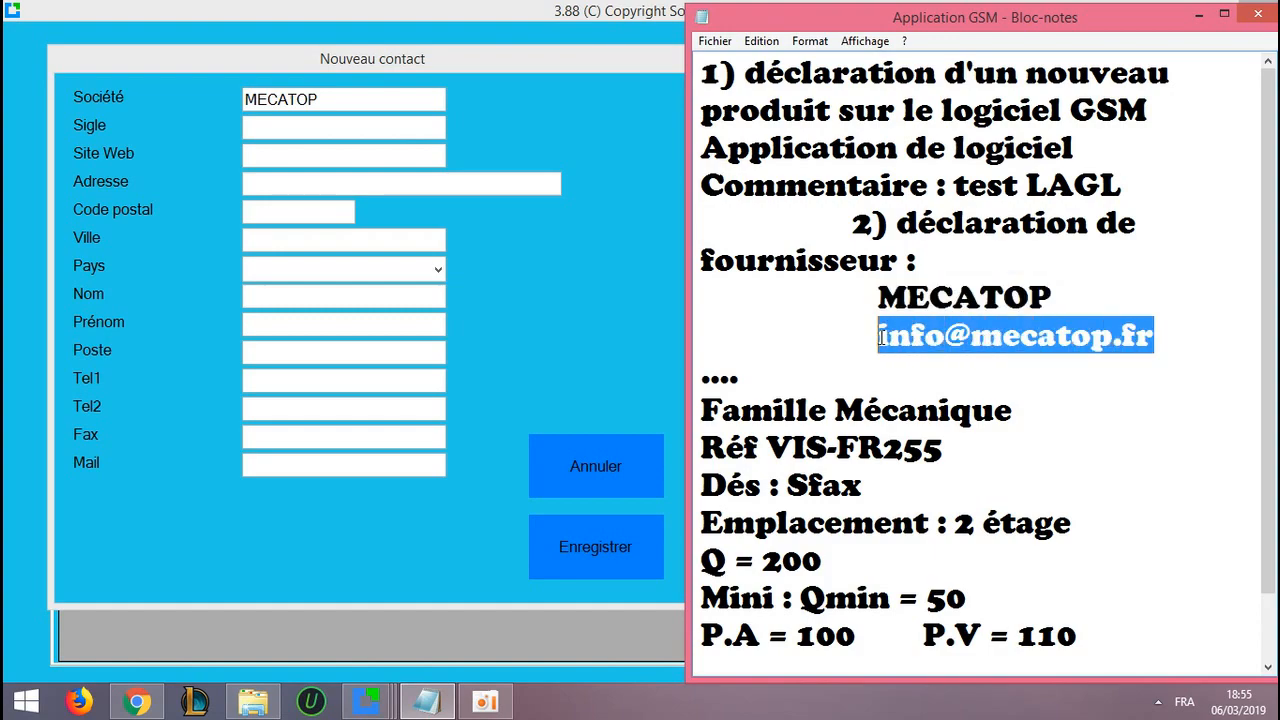
{"action": "right_click", "coordinate": [879, 336]}
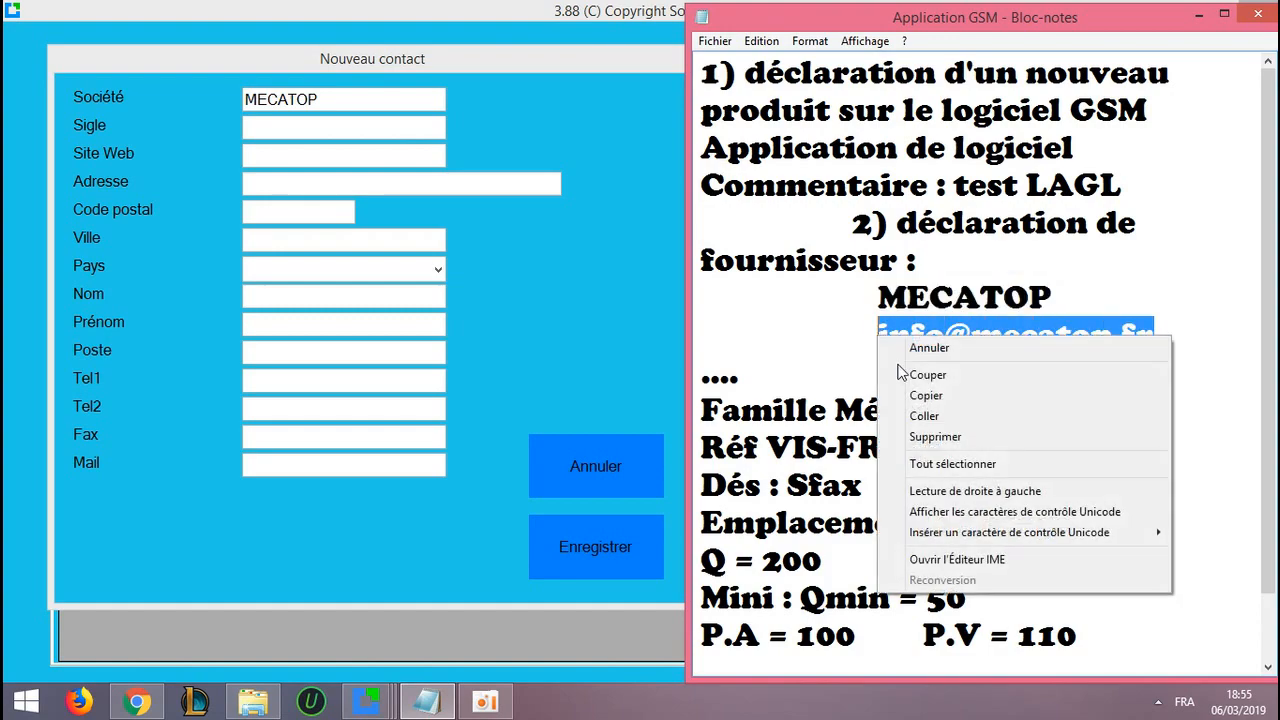
{"action": "left_click", "coordinate": [926, 395]}
{"action": "left_click", "coordinate": [322, 469]}
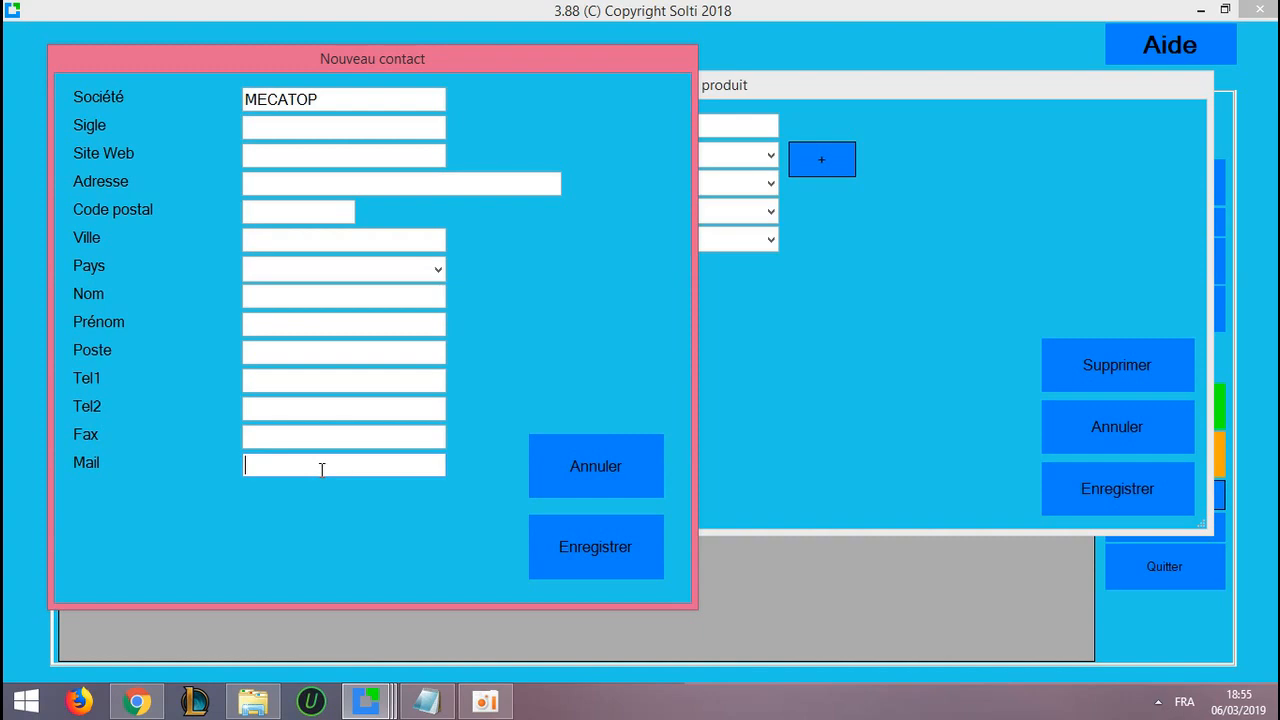
{"action": "key", "text": "ctrl+v"}
{"action": "left_click_drag", "start_coordinate": [376, 466], "coordinate": [220, 477]}
{"action": "key", "text": "BackSpace"}
{"action": "left_click", "coordinate": [427, 700]}
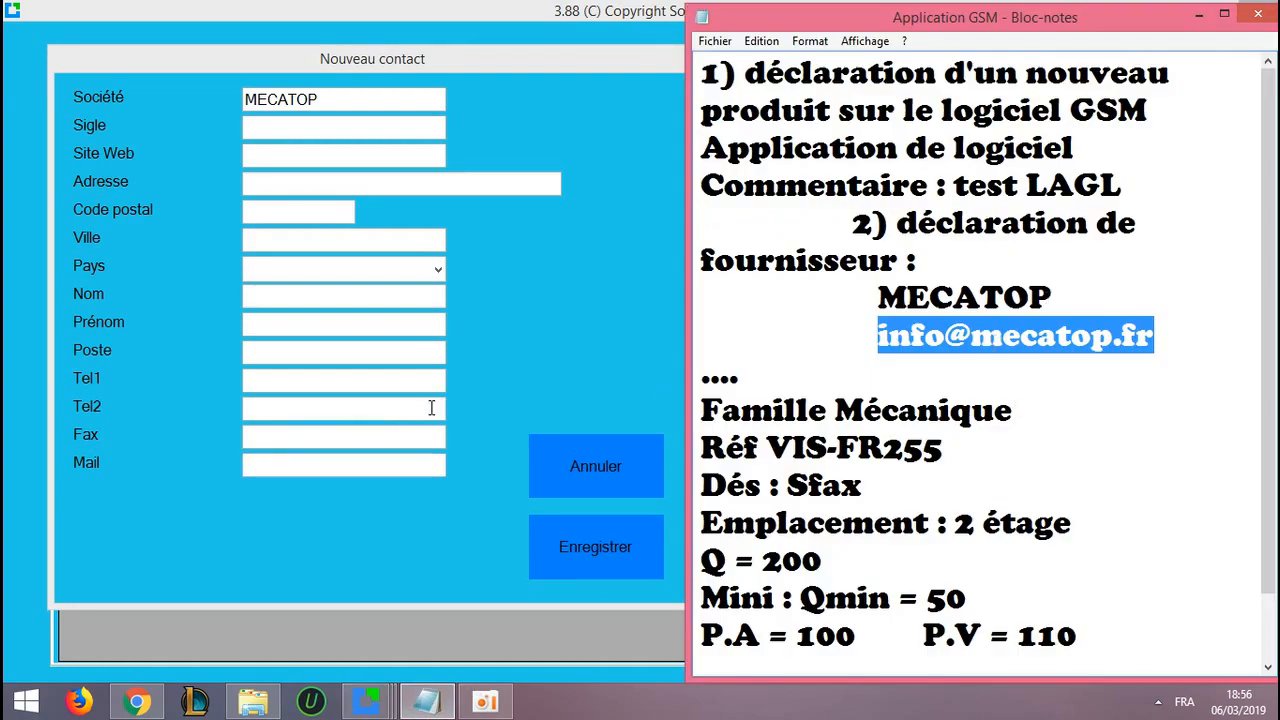
{"action": "left_click", "coordinate": [312, 465]}
{"action": "key", "text": "ctrl+v"}
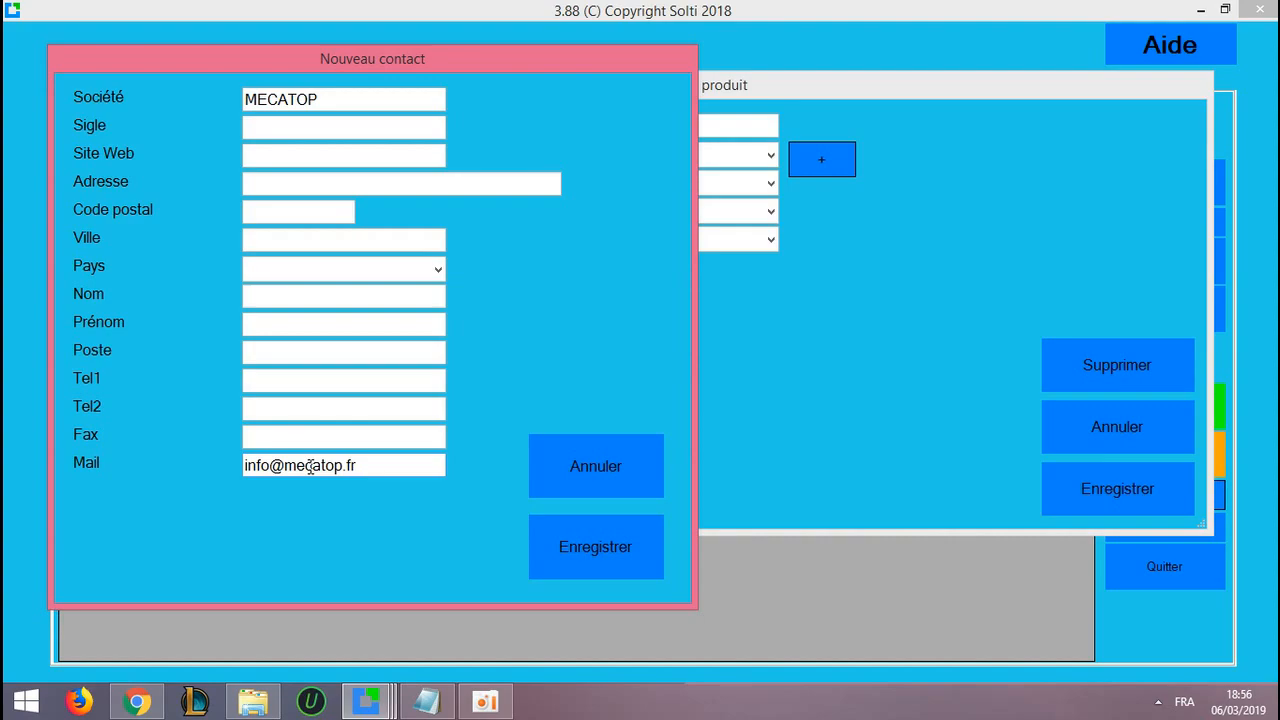
{"action": "left_click", "coordinate": [609, 540]}
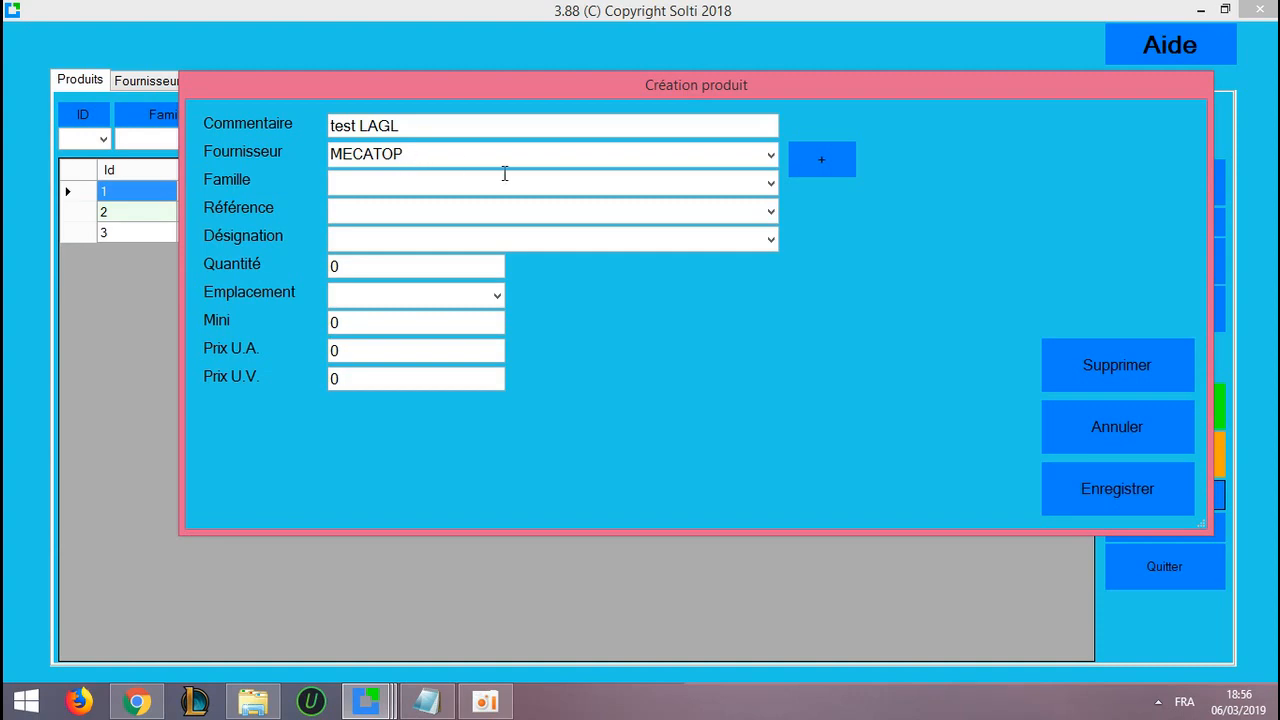
Step: Fill in the product's family as mécanique, its reference as VIS-FR and its designation as Sfax
{"action": "left_click", "coordinate": [393, 187]}
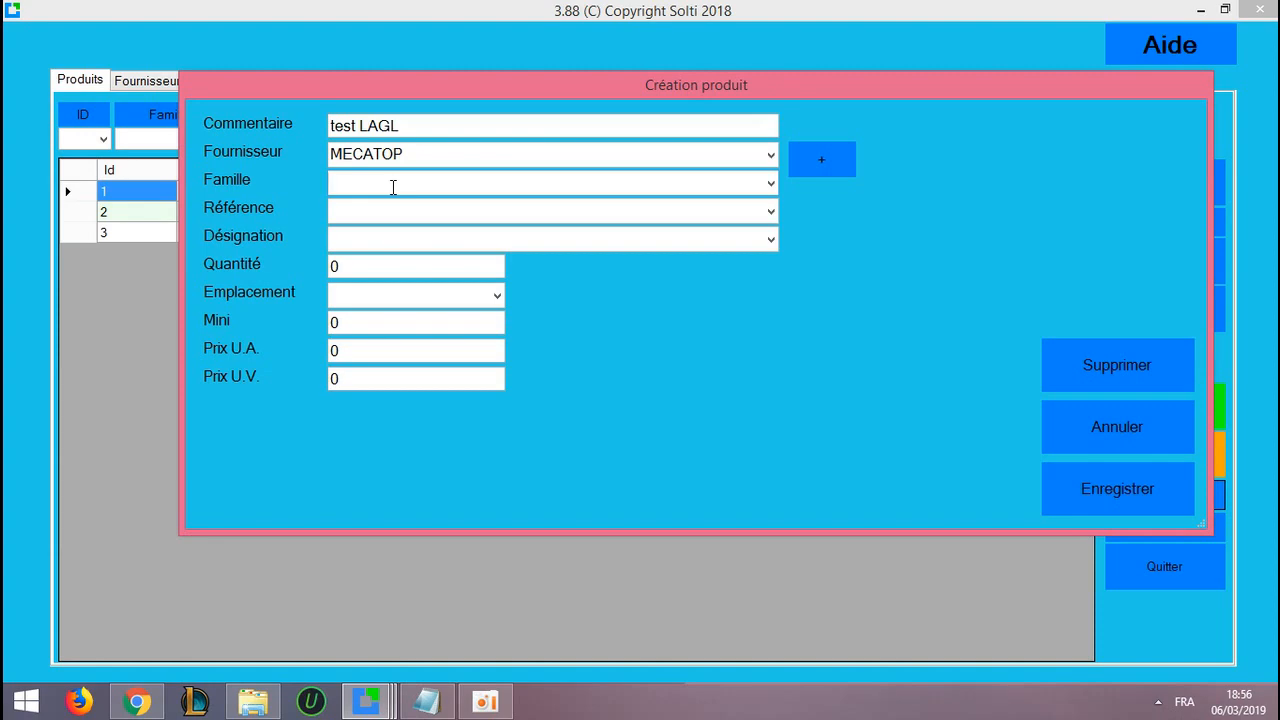
{"action": "type", "text": "mécanique"}
{"action": "left_click", "coordinate": [380, 205]}
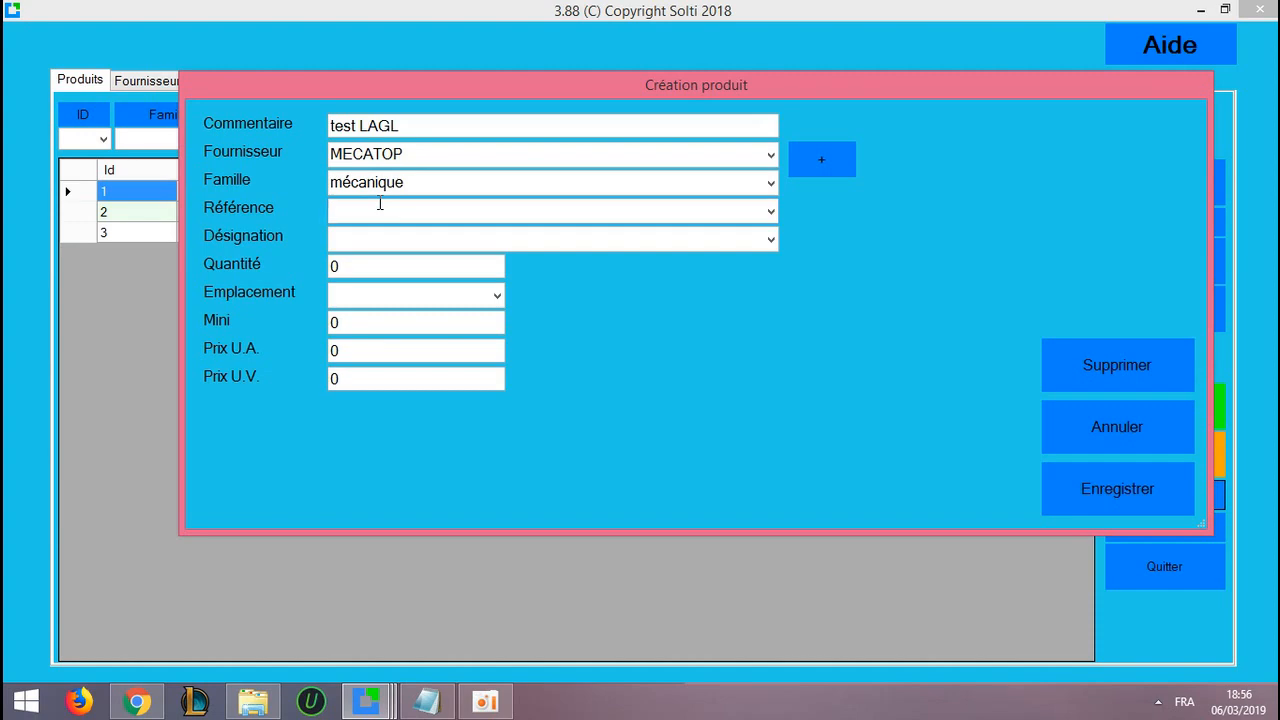
{"action": "type", "text": "VIS-FR"}
{"action": "left_click", "coordinate": [394, 235]}
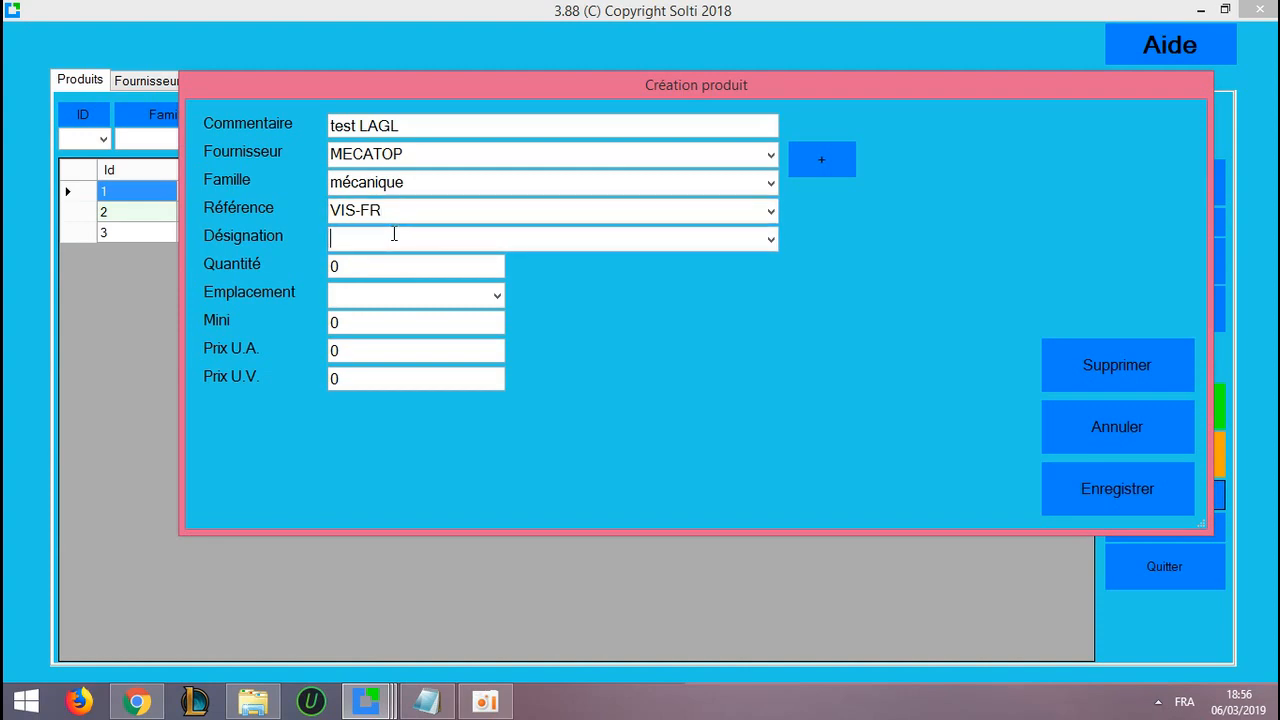
{"action": "type", "text": "Sfax"}
Step: Set the product's quantity to 200, its location to 2étage and its minimum stock to 50
{"action": "left_click", "coordinate": [374, 265]}
{"action": "key", "text": "BackSpace"}
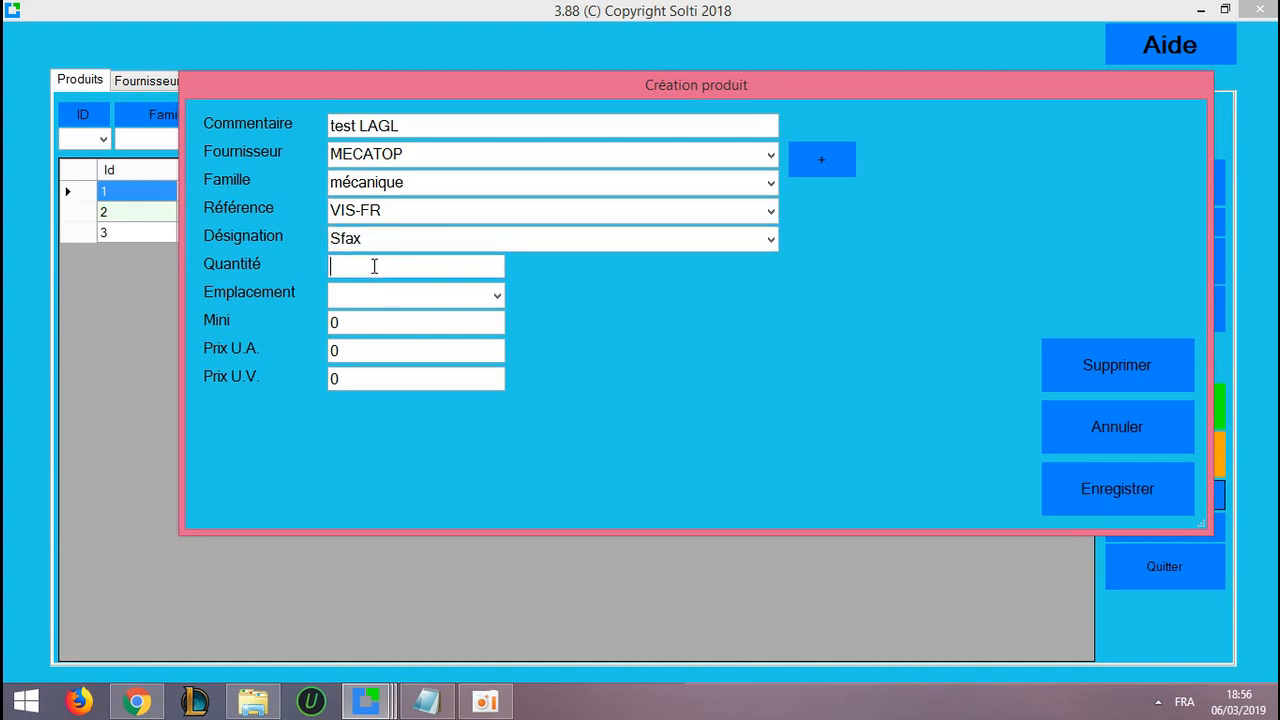
{"action": "left_click", "coordinate": [430, 703]}
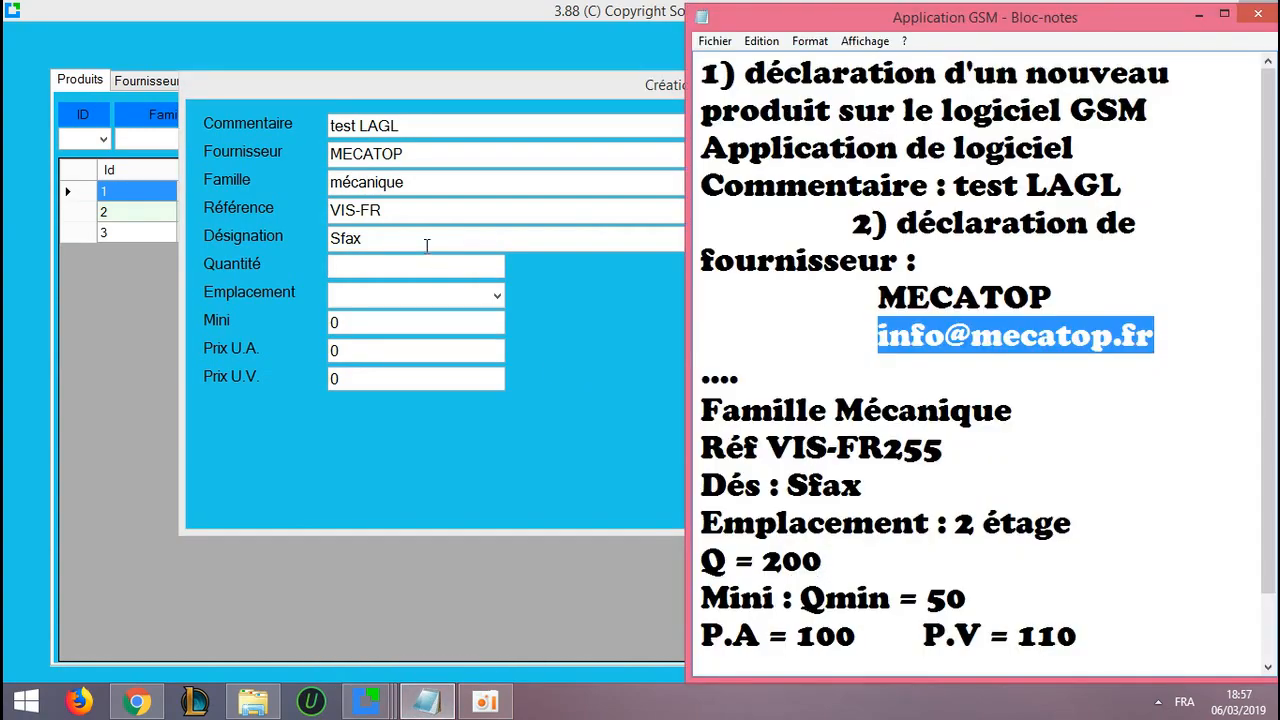
{"action": "left_click", "coordinate": [402, 264]}
{"action": "type", "text": "200"}
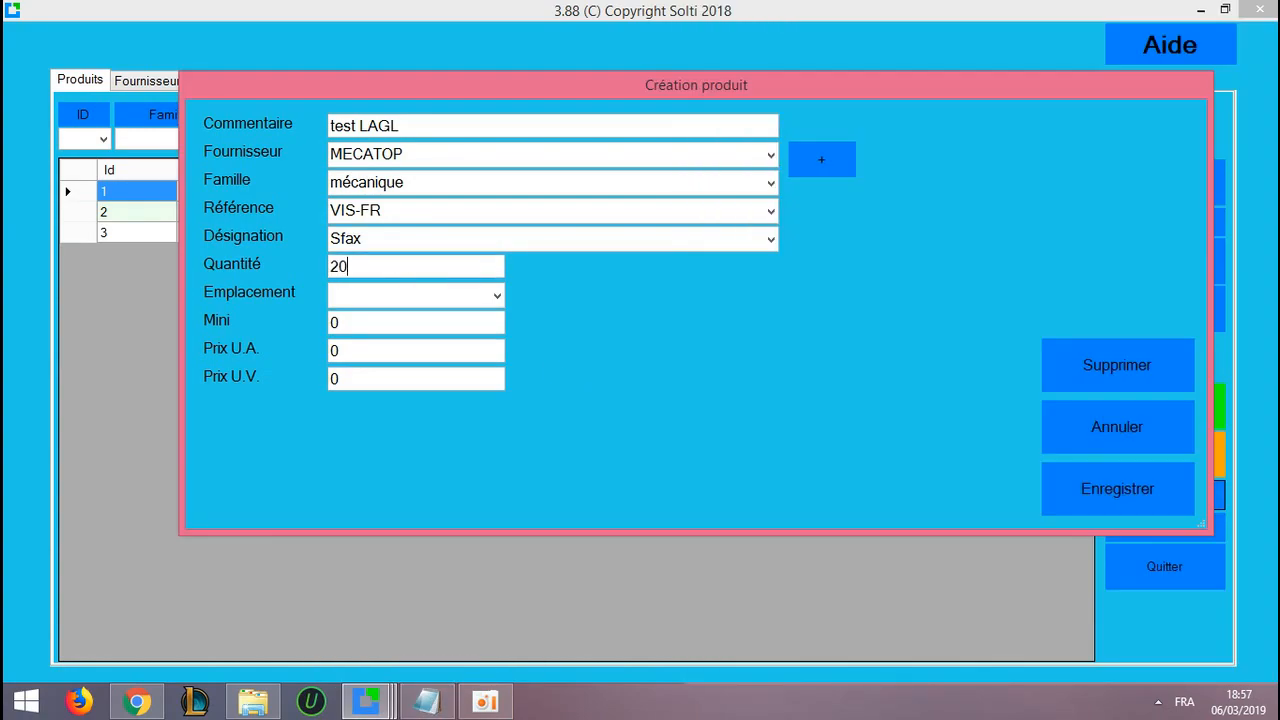
{"action": "left_click", "coordinate": [383, 300]}
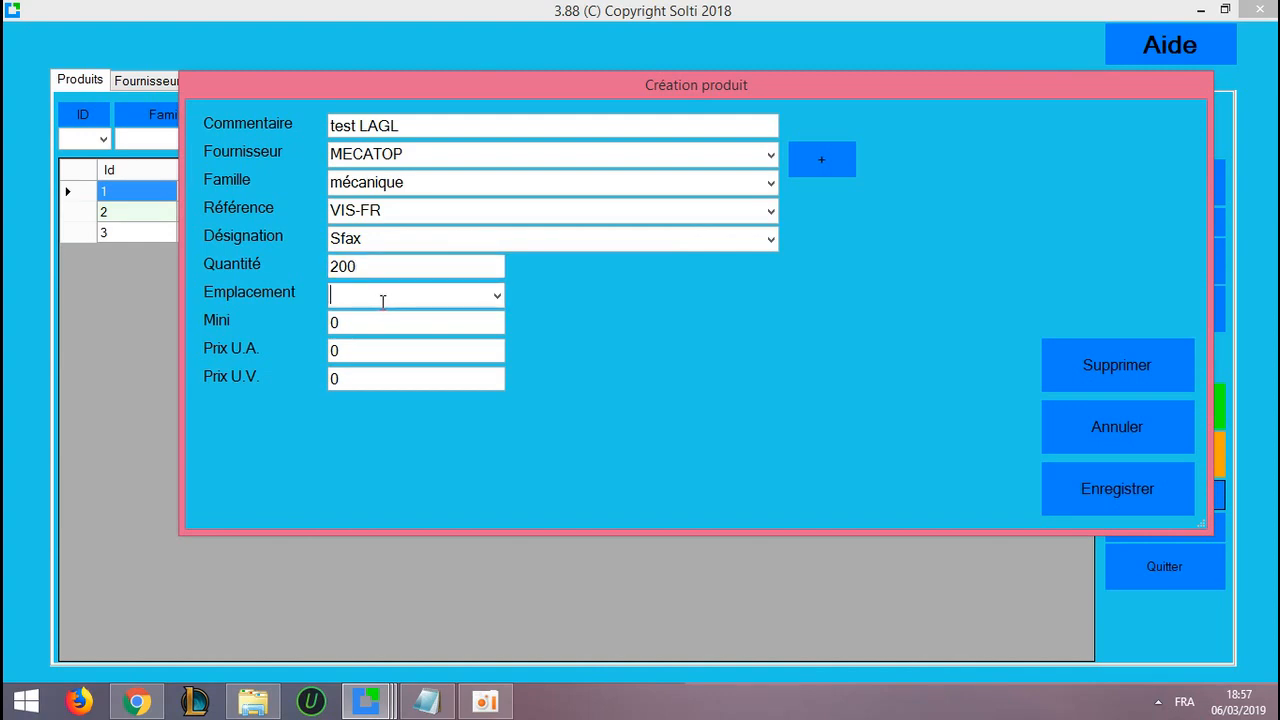
{"action": "type", "text": "2étage"}
{"action": "left_click", "coordinate": [336, 322]}
{"action": "key", "text": "BackSpace"}
{"action": "type", "text": "50"}
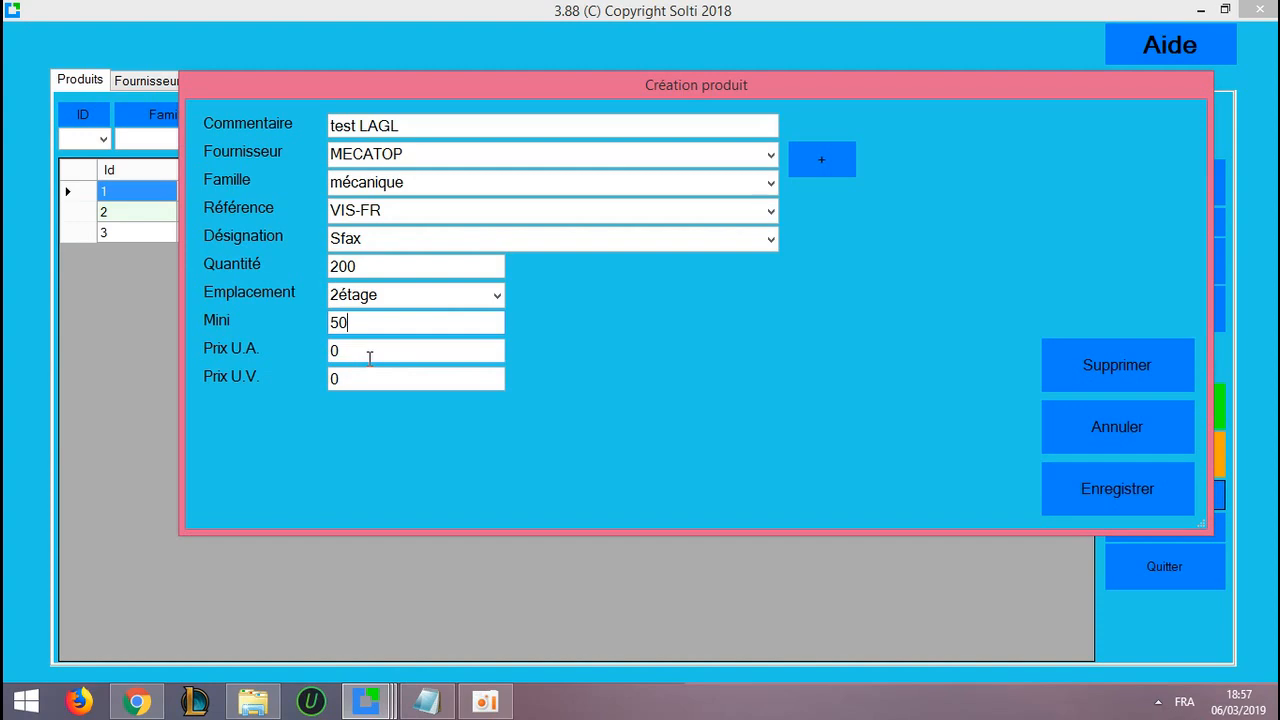
Step: Set the product's unit purchase price to 100 and unit sale price to 110, and save the product
{"action": "left_click", "coordinate": [369, 357]}
{"action": "key", "text": "BackSpace"}
{"action": "type", "text": "100"}
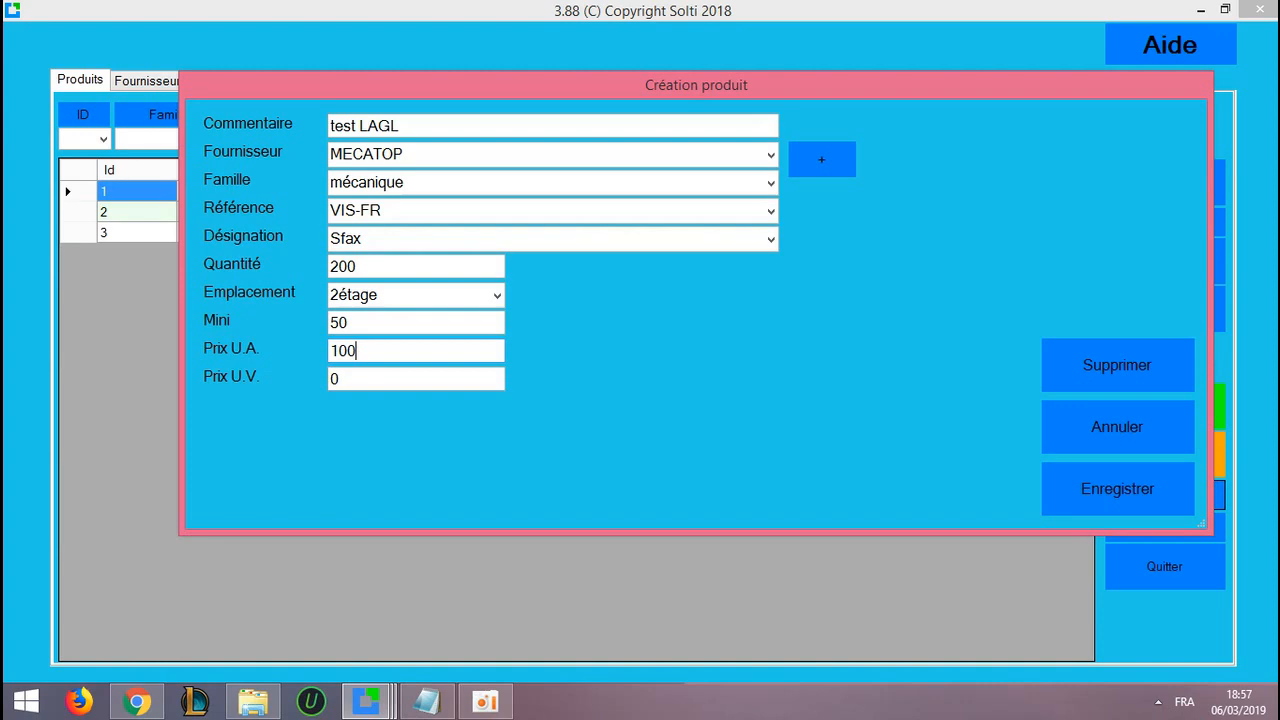
{"action": "left_click", "coordinate": [357, 379]}
{"action": "key", "text": "BackSpace"}
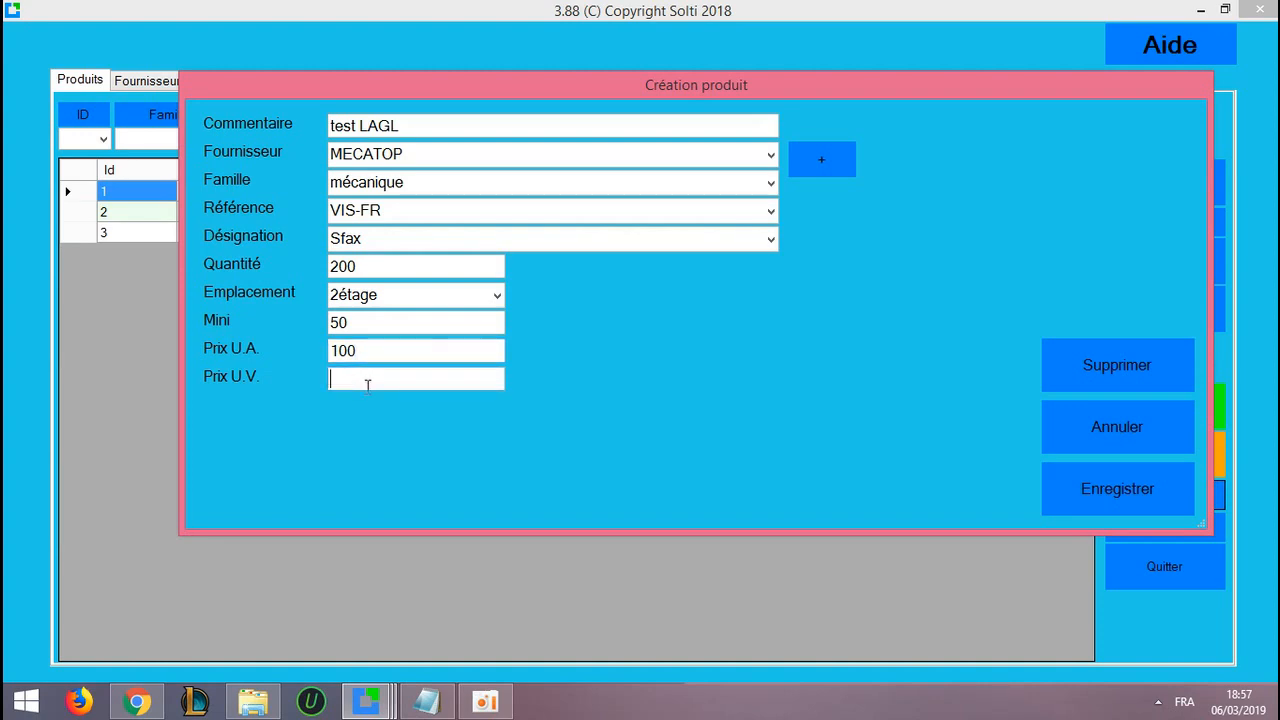
{"action": "type", "text": "110"}
{"action": "left_click", "coordinate": [1080, 488]}
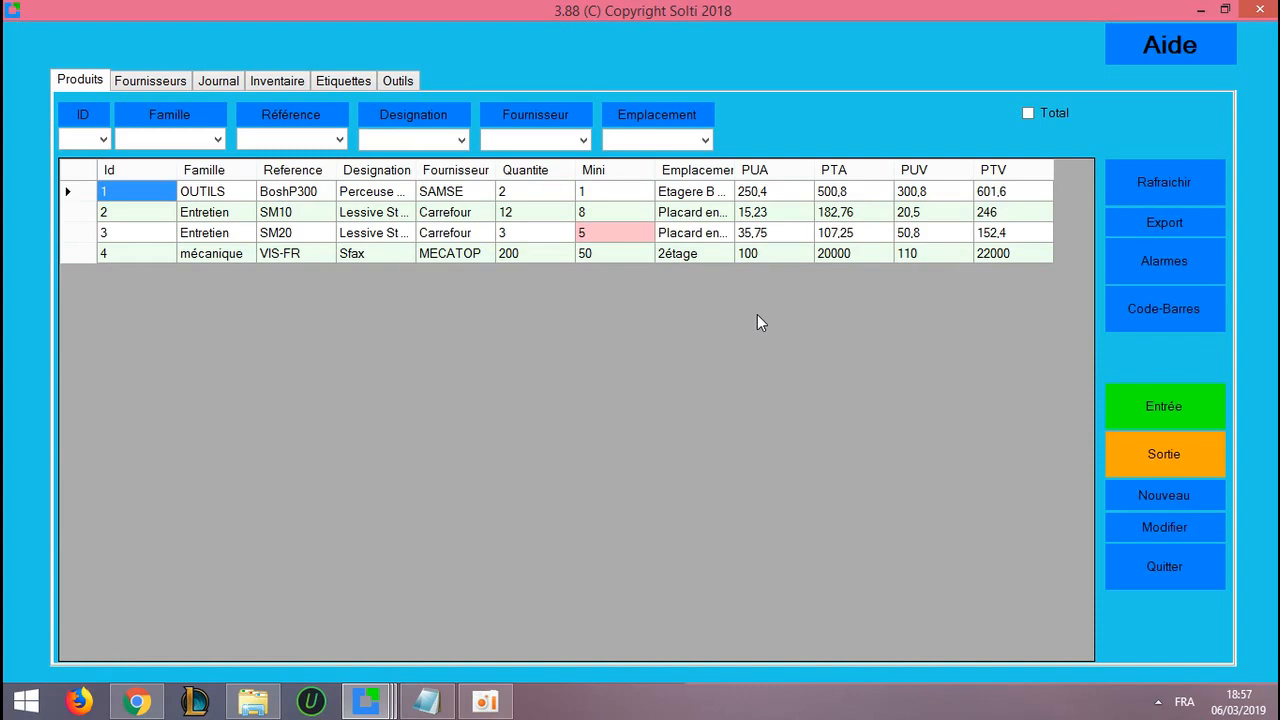
Step: View the product reception form and the product shipment form, cancelling each without entering anything
{"action": "left_click", "coordinate": [1120, 392]}
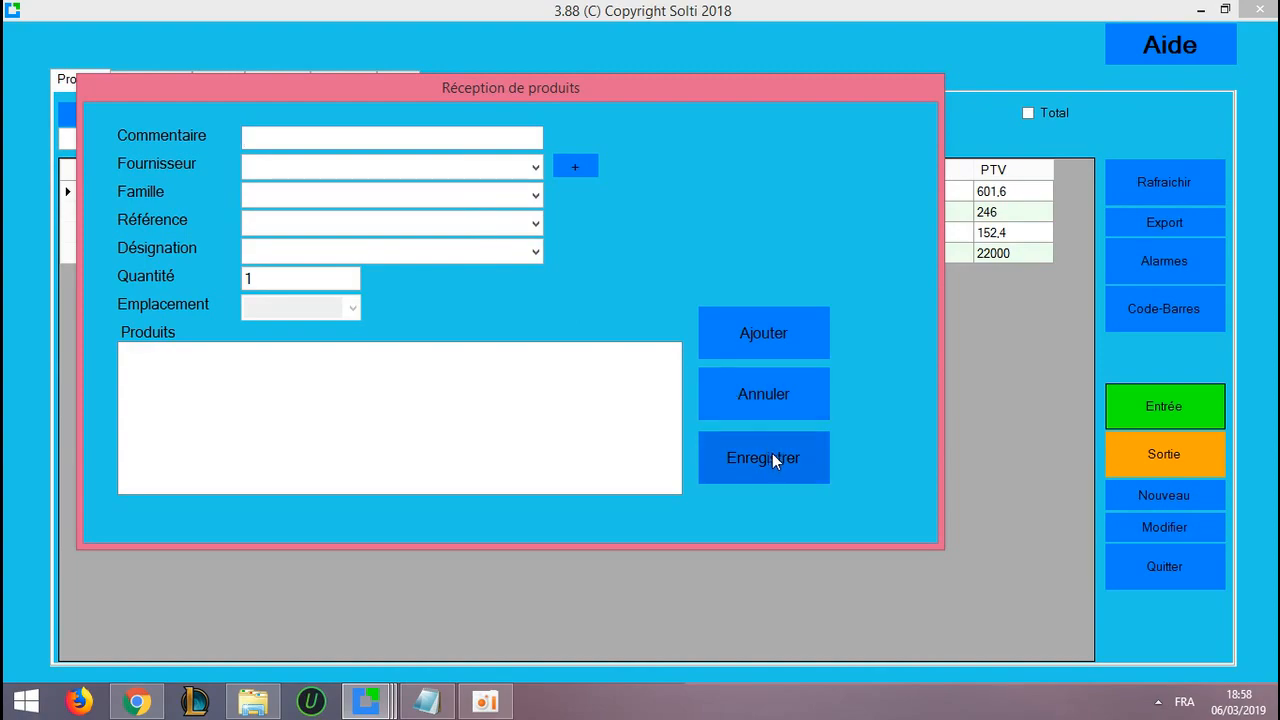
{"action": "left_click", "coordinate": [761, 401]}
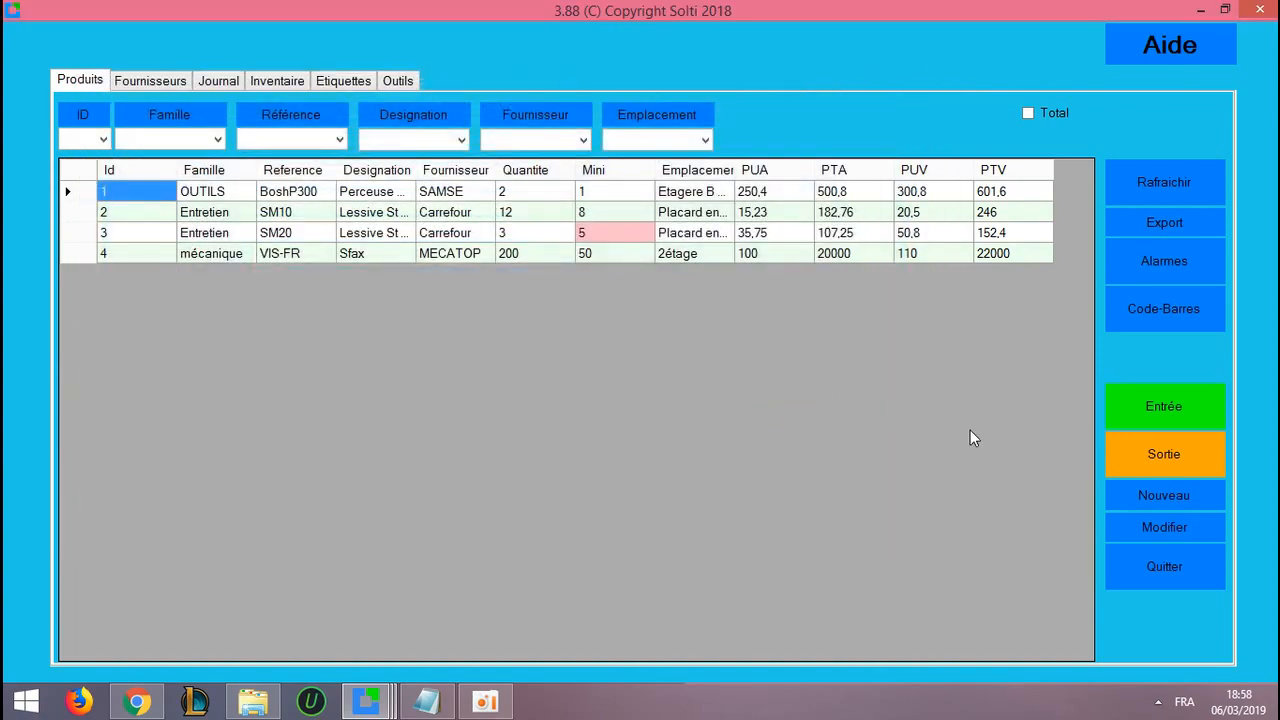
{"action": "left_click", "coordinate": [1131, 472]}
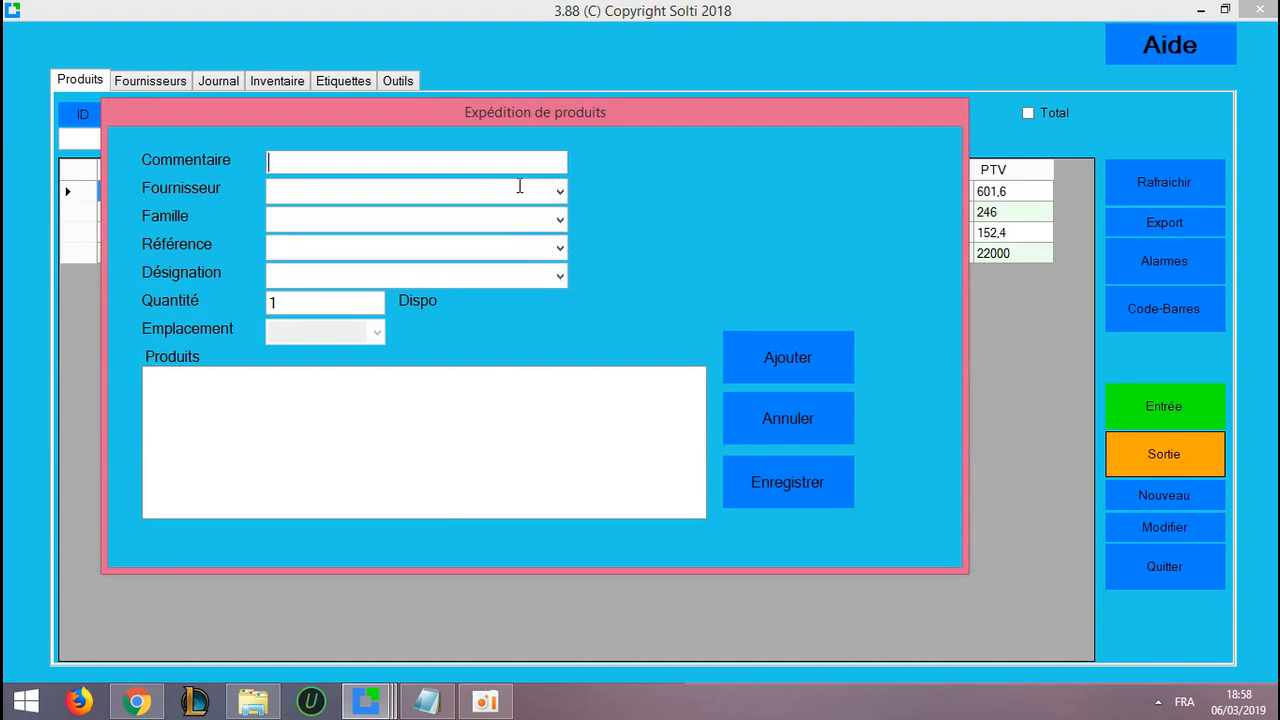
{"action": "left_click", "coordinate": [786, 420]}
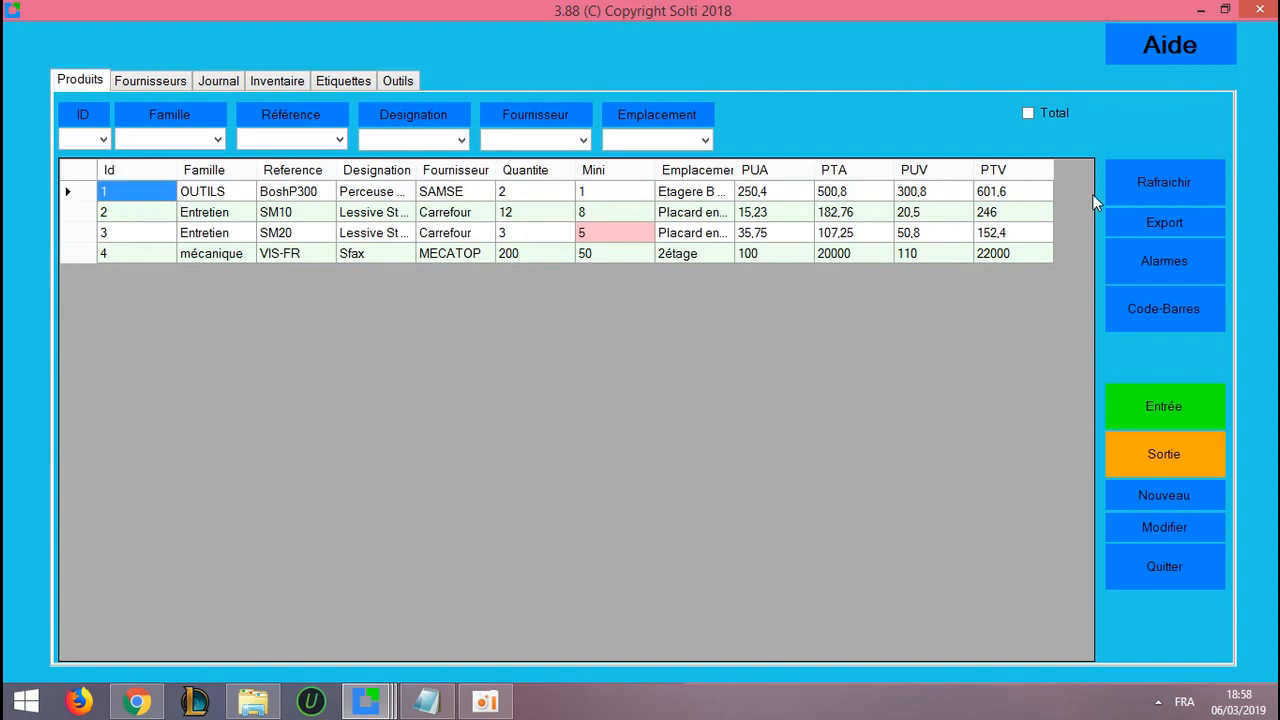
Step: Start exporting the product list in XLSX format, as far as the file-saving dialog
{"action": "left_click", "coordinate": [1139, 226]}
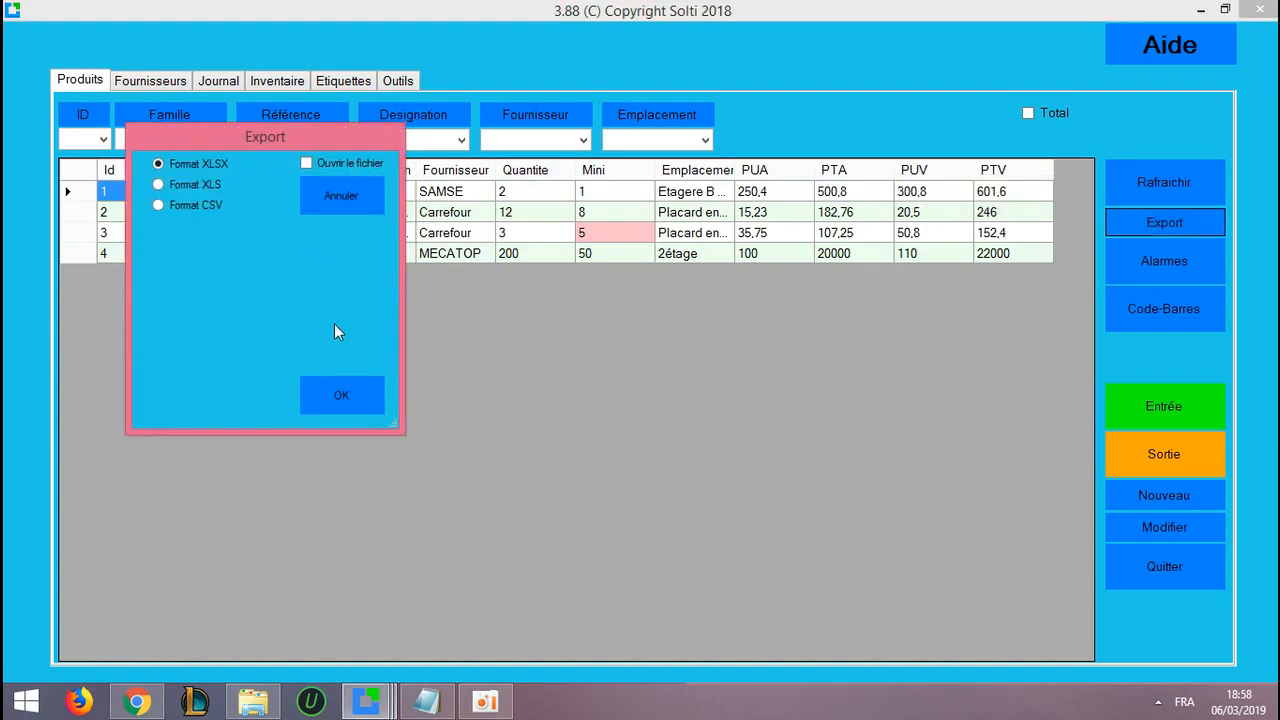
{"action": "left_click", "coordinate": [341, 395]}
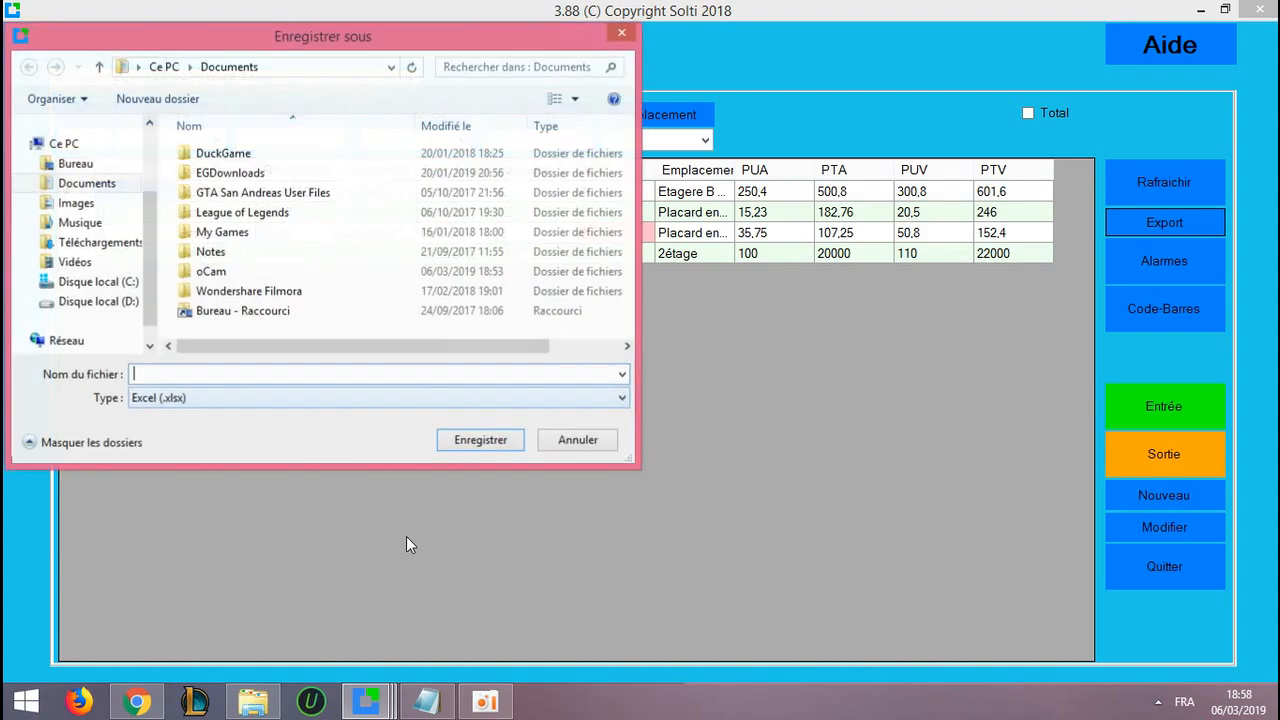
{"action": "left_click", "coordinate": [485, 702]}
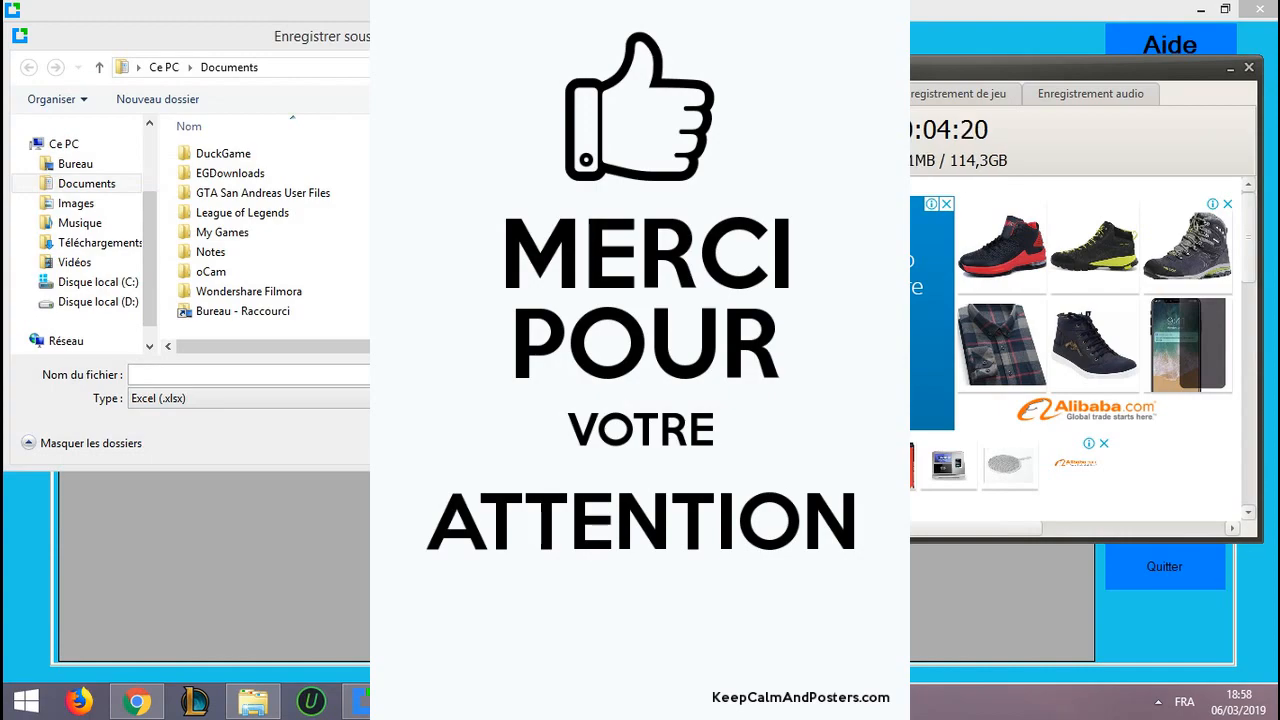